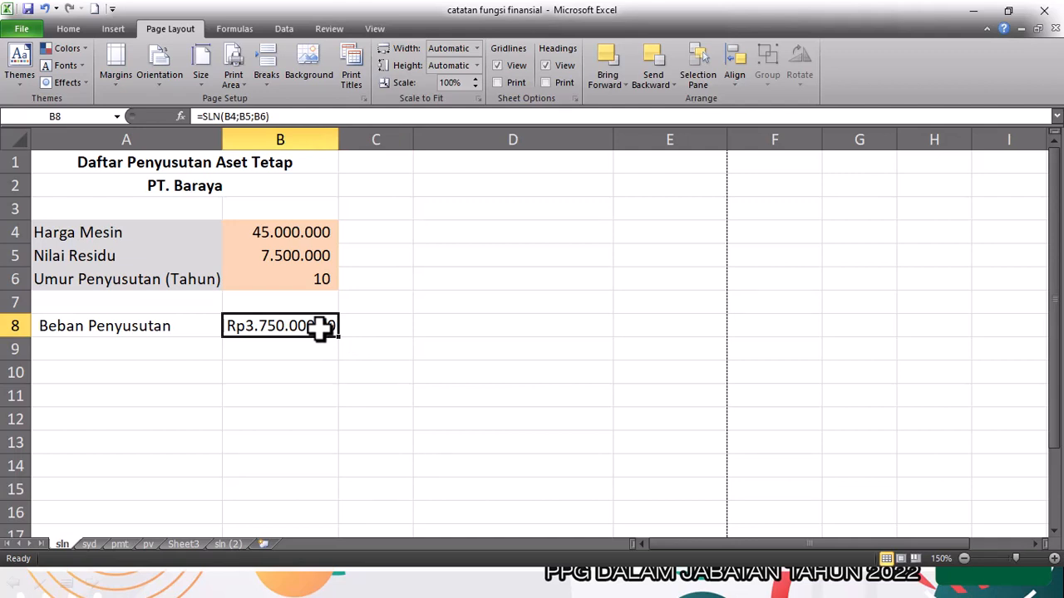
Enter the straight-line depreciation formula =SLN(B4;B5;B6) in the Beban Penyusutan cell B8
type("=")
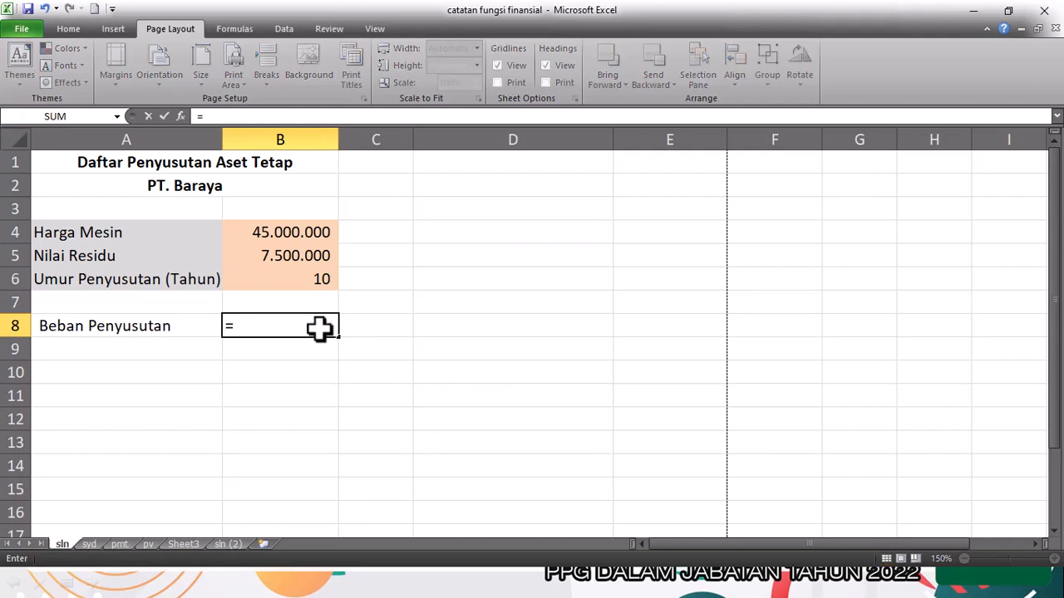
type("sln")
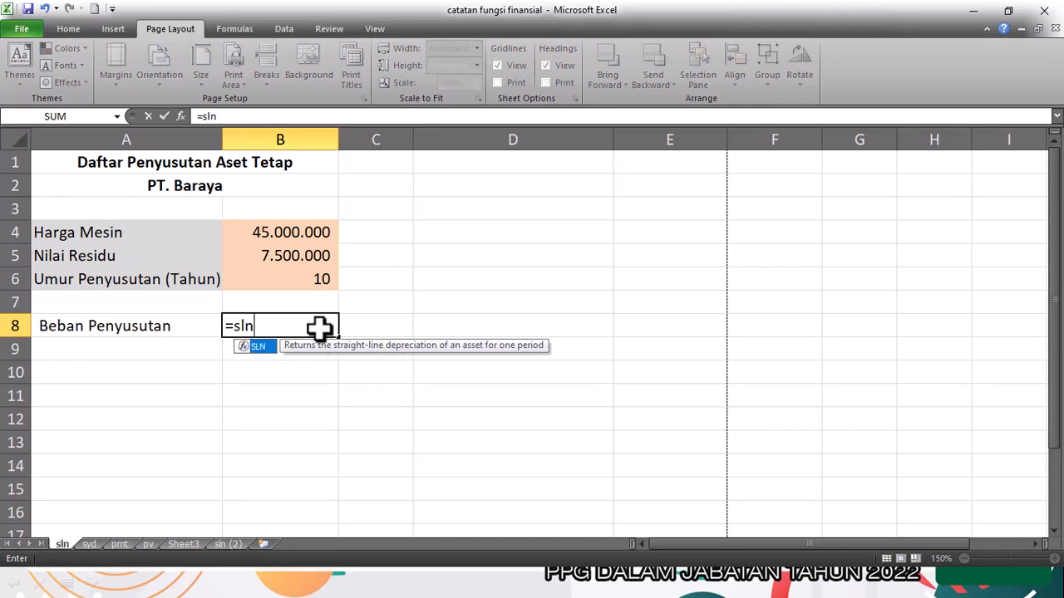
key("Tab")
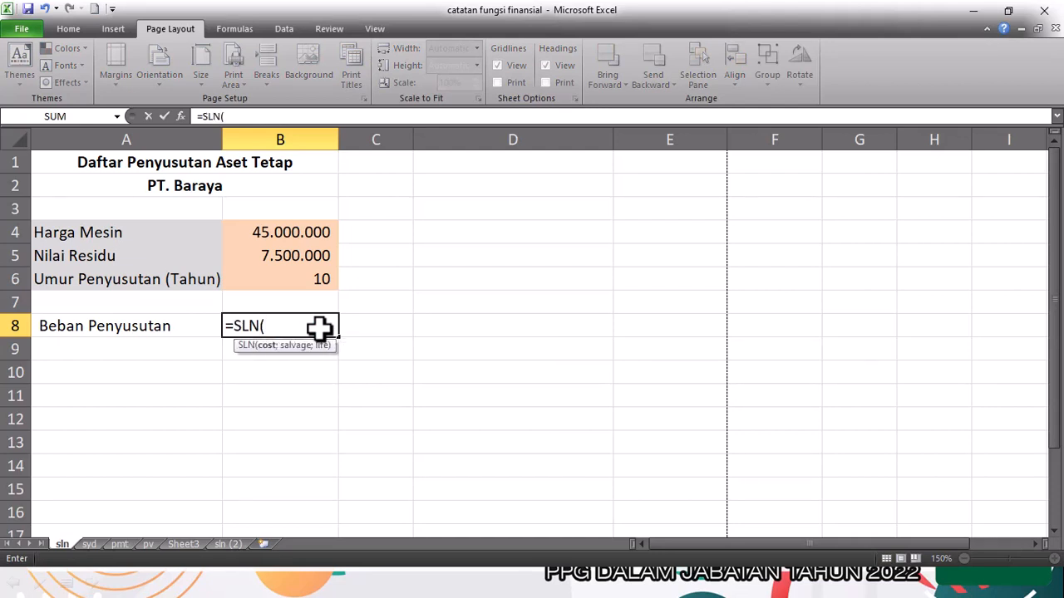
left_click(297, 232)
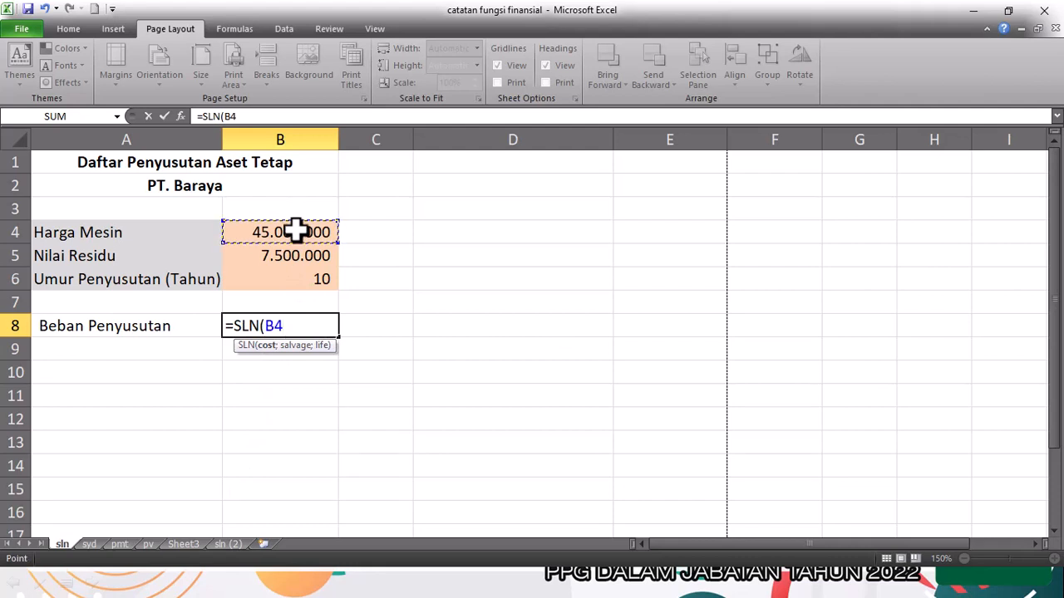
type(";")
left_click(291, 256)
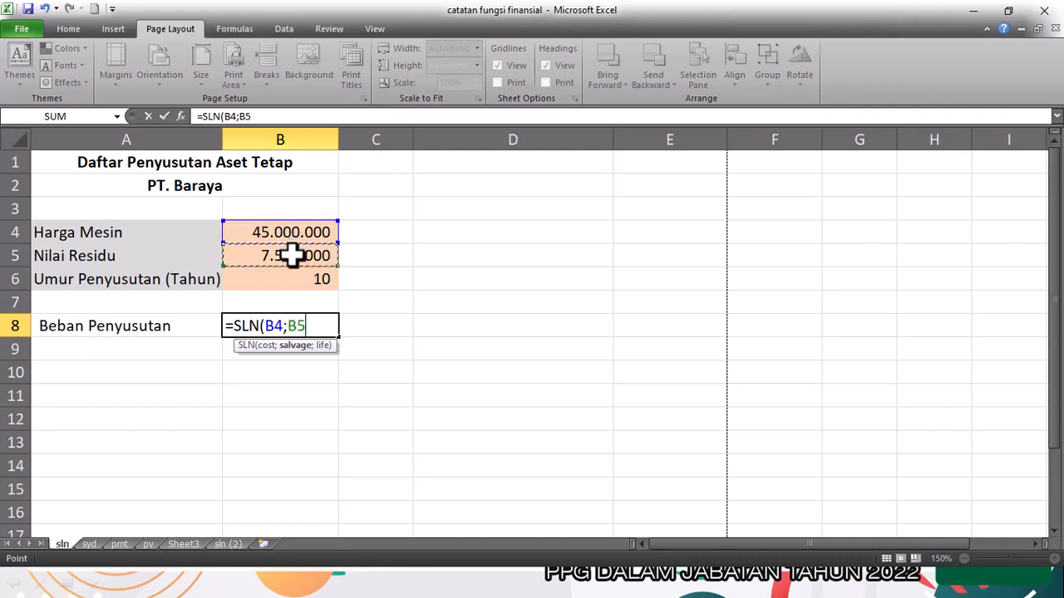
type(";")
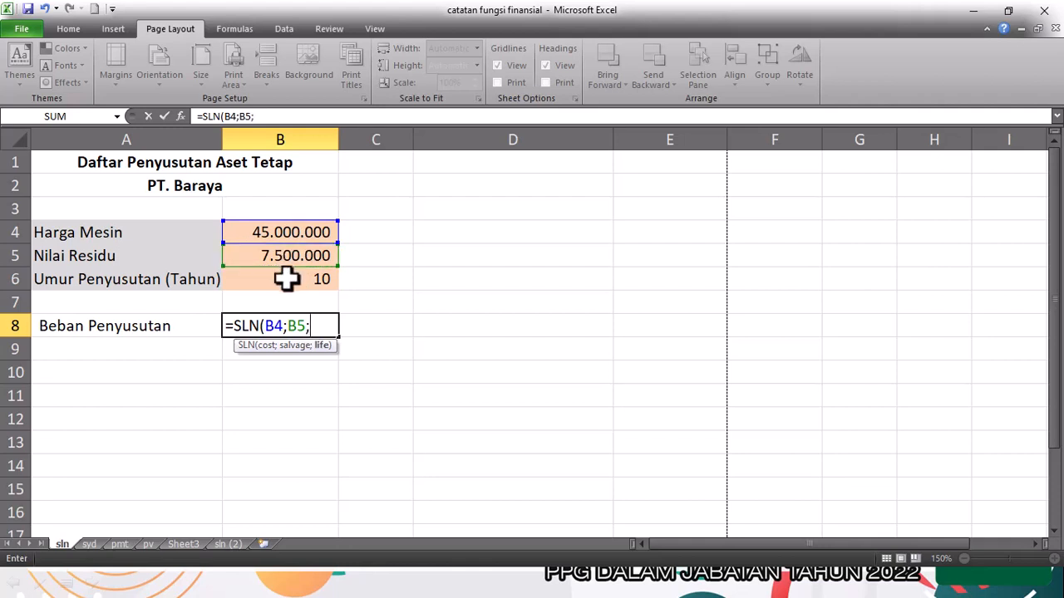
left_click(287, 279)
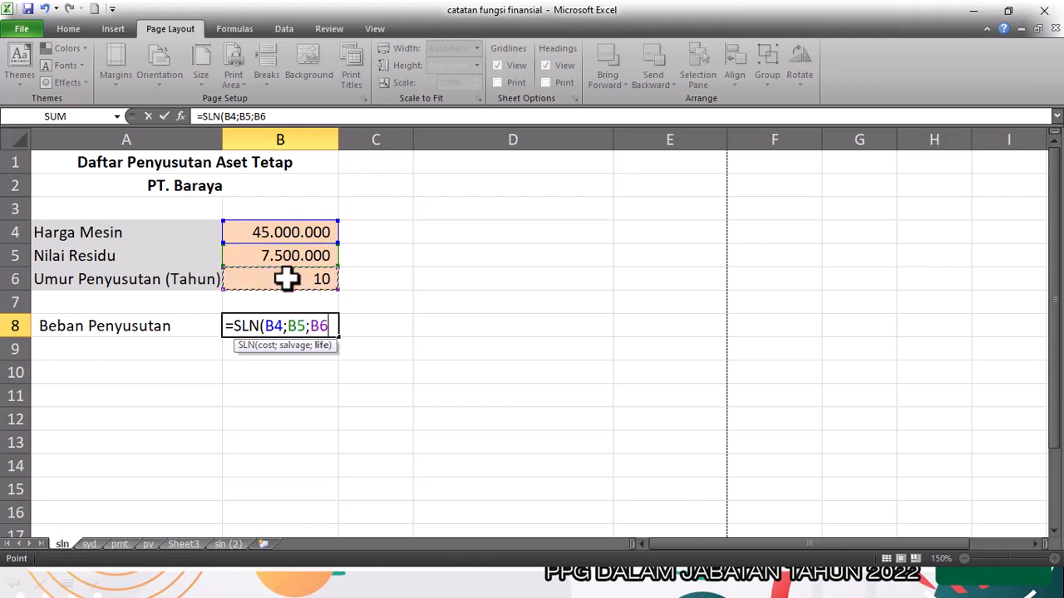
type(")")
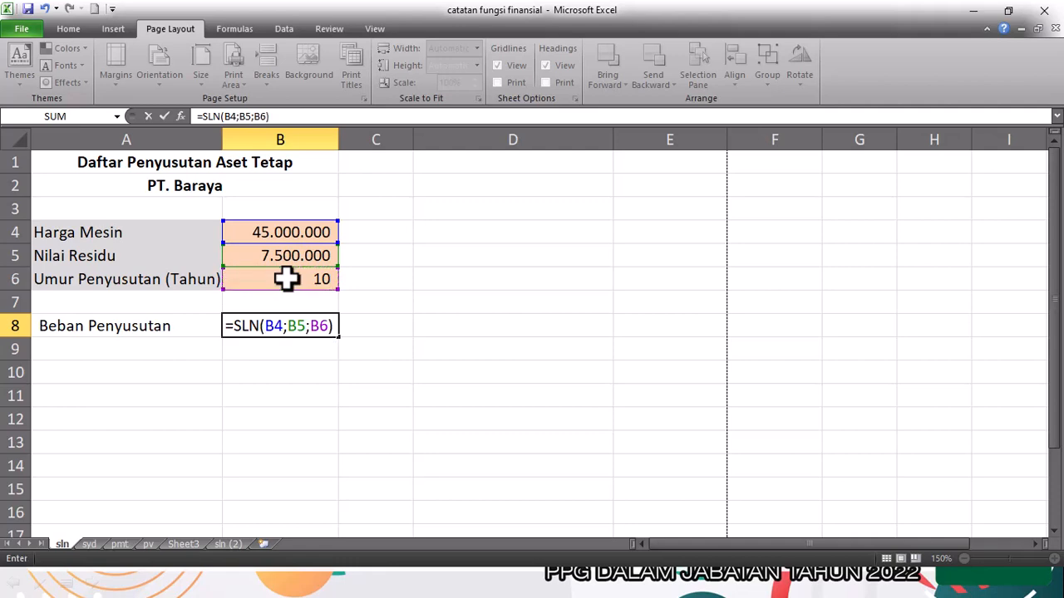
key("Return")
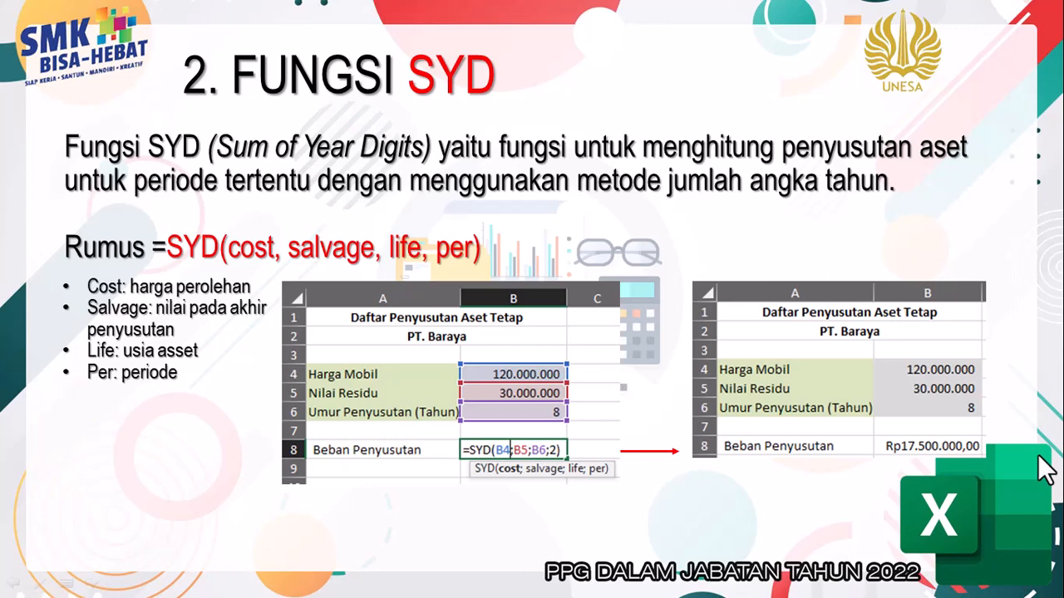
Switch from the slide show to the Excel workbook catatan fungsi finansial and open its syd sheet
key("alt+Tab")
key("alt+Tab")
key("alt+Tab")
key("alt+Tab")
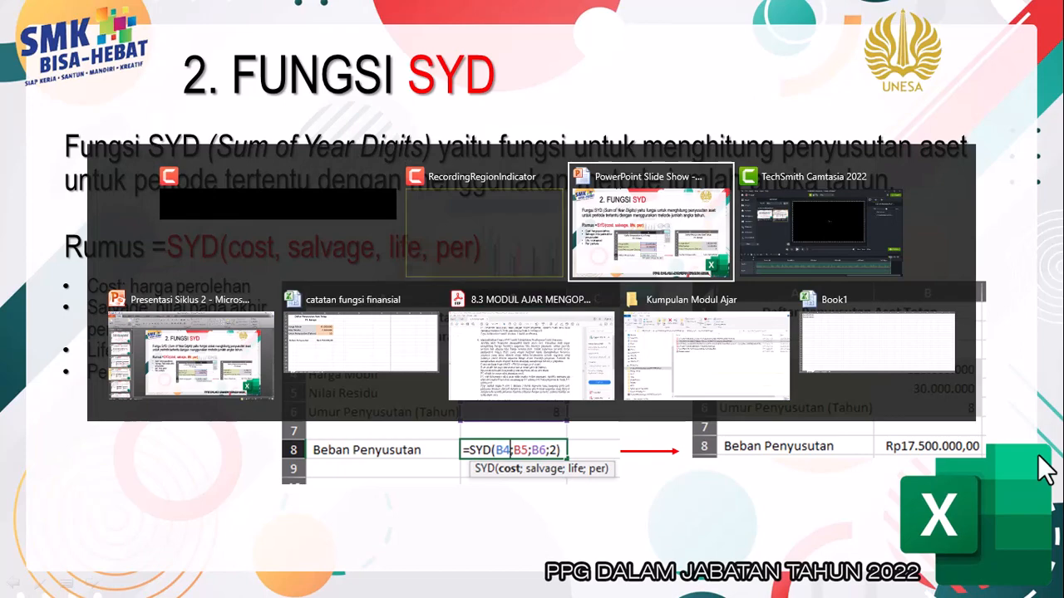
key("alt+Tab")
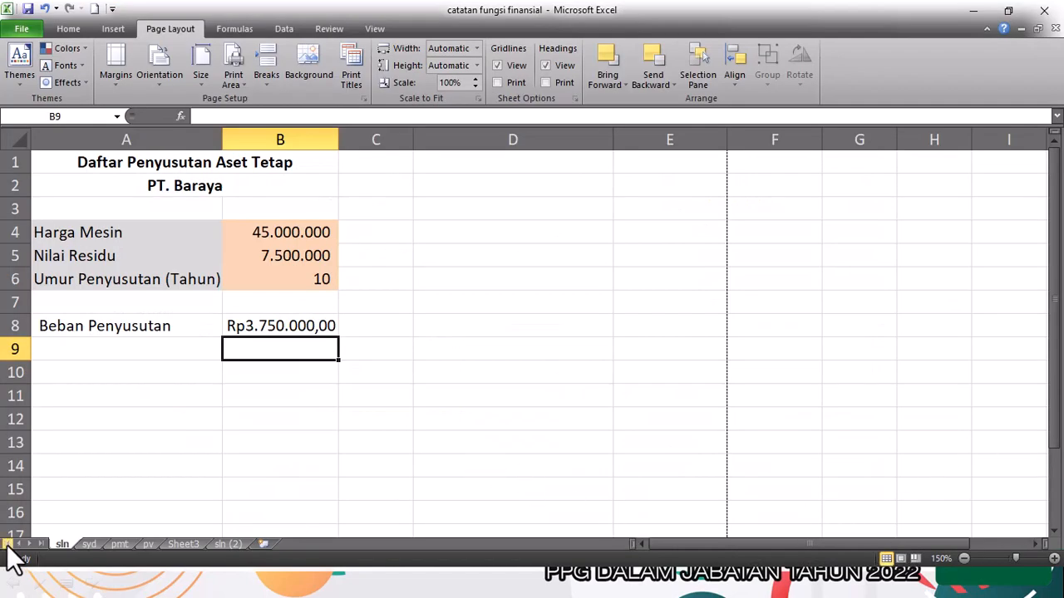
left_click(88, 545)
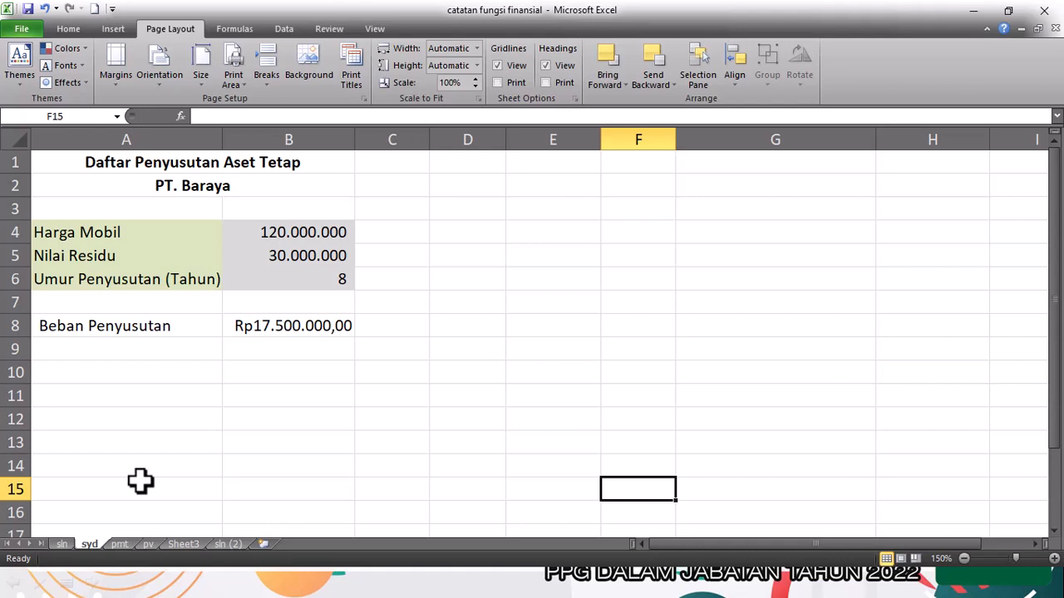
Replace the content of the Beban Penyusutan cell B8 with the formula =SYD(B4;B5;B6;1)
left_click(264, 325)
key("Delete")
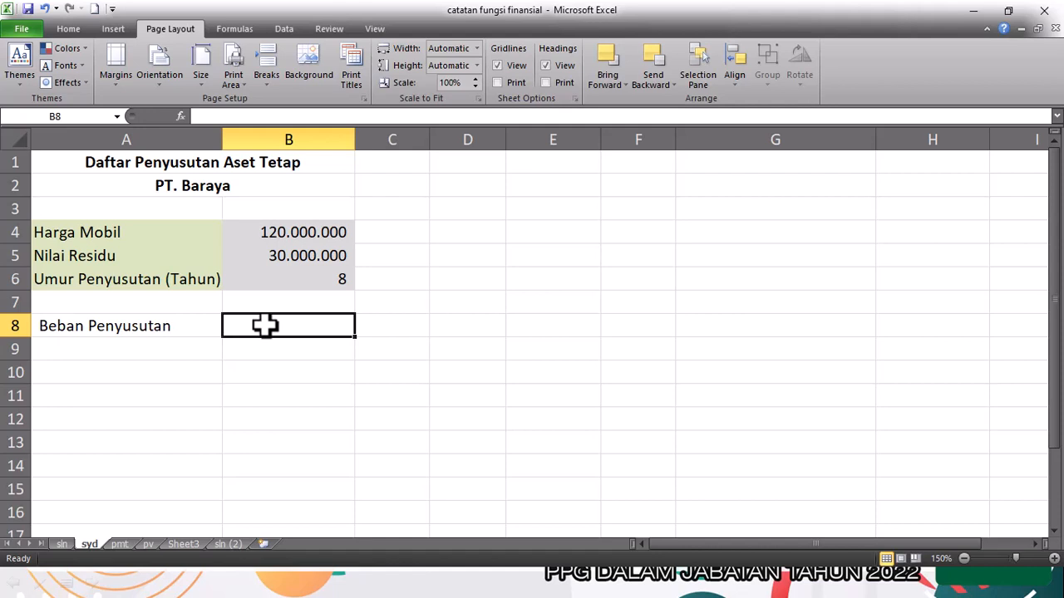
type("=")
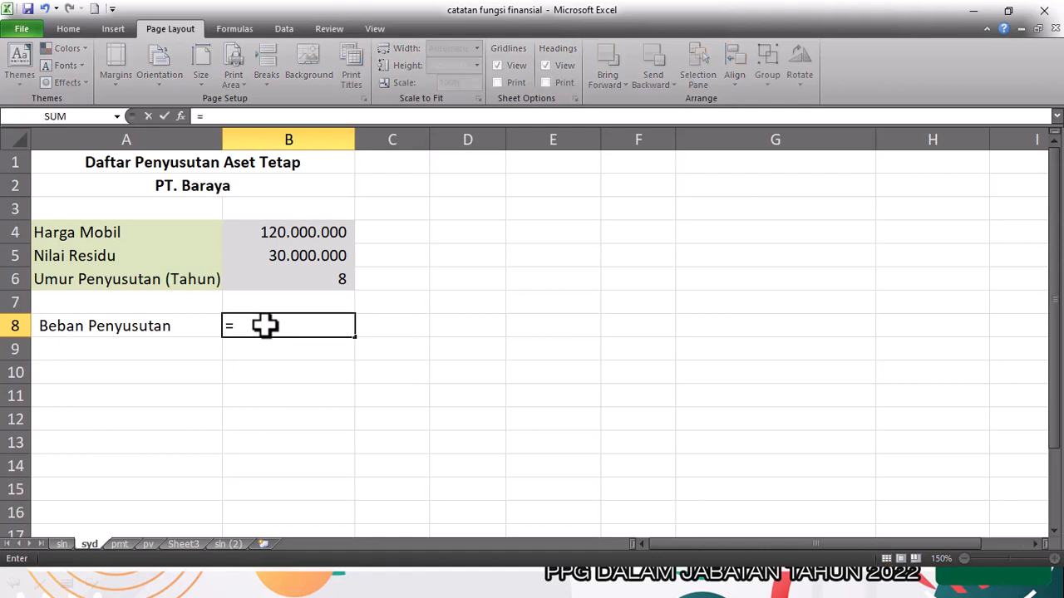
type("syd")
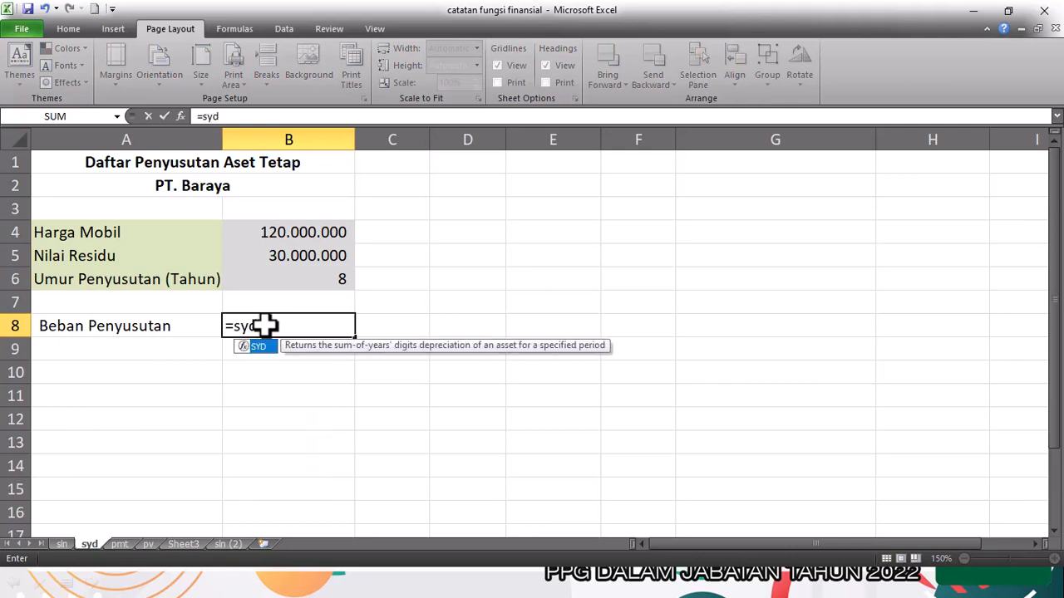
key("Tab")
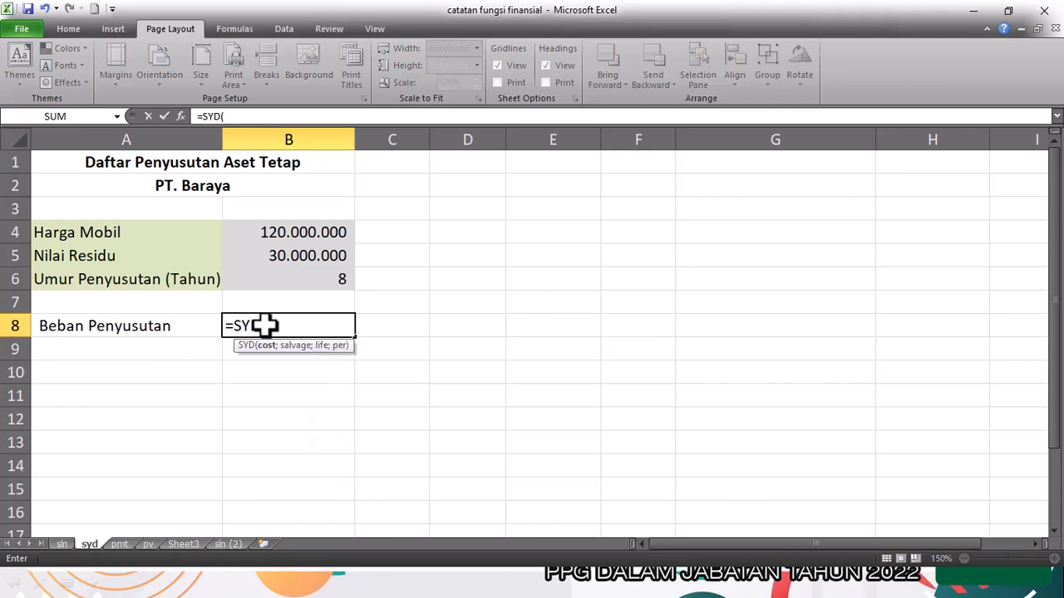
left_click(295, 236)
type(";")
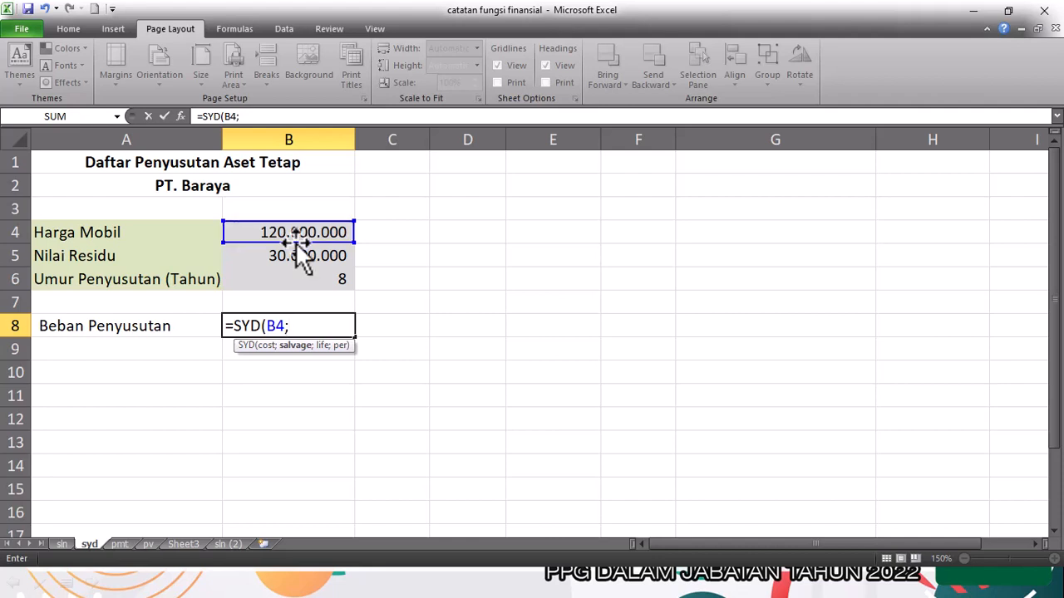
left_click(296, 258)
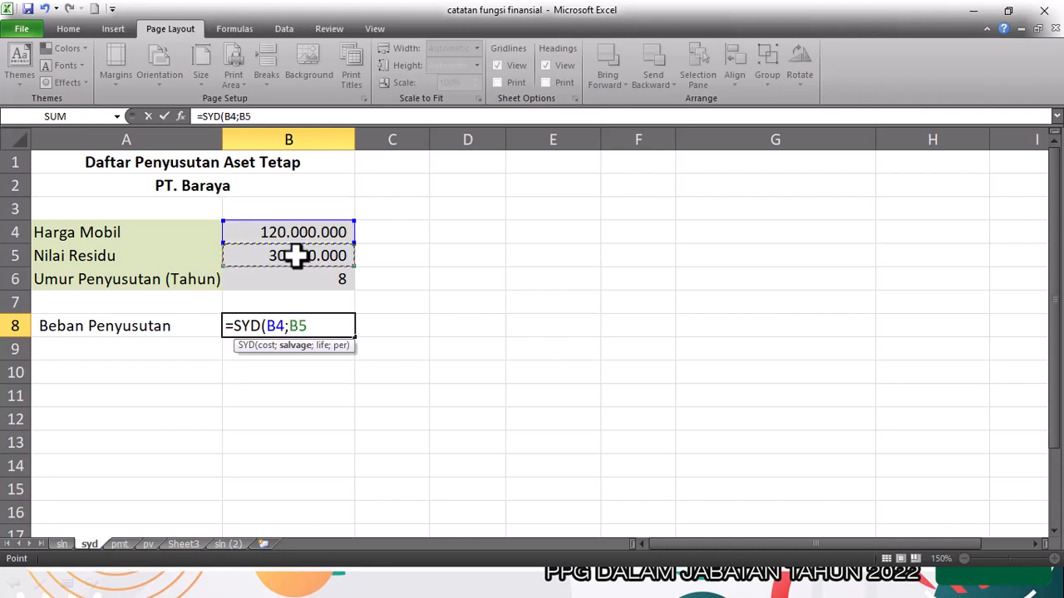
type(";")
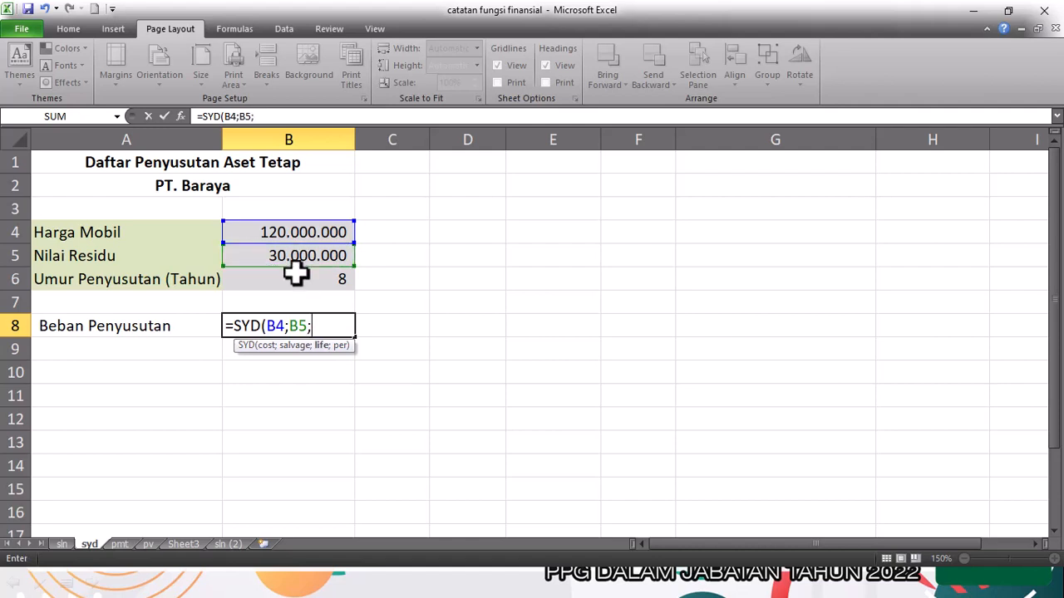
left_click(296, 274)
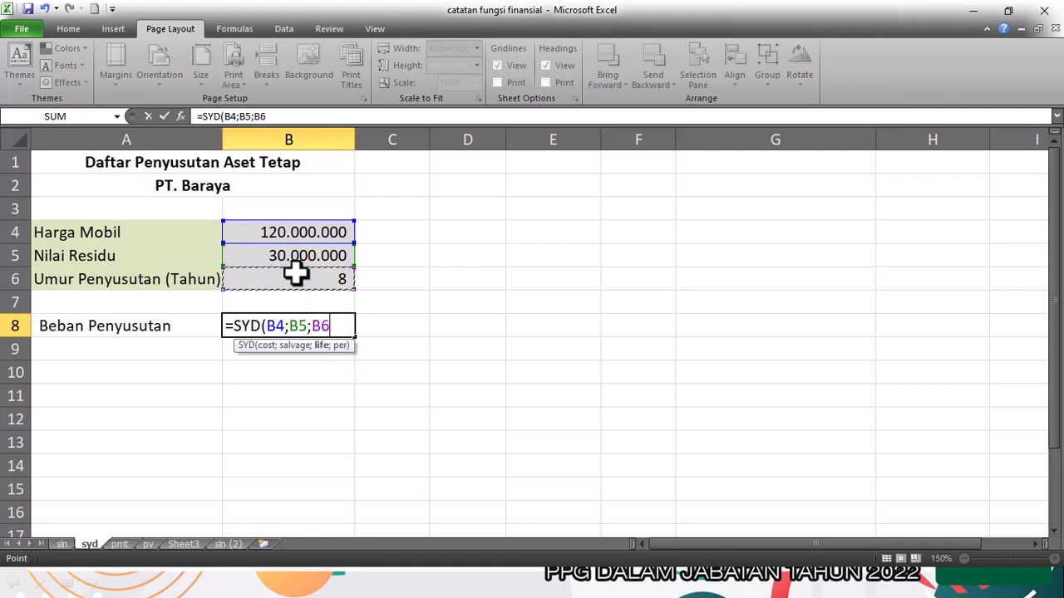
type(";")
type("1)")
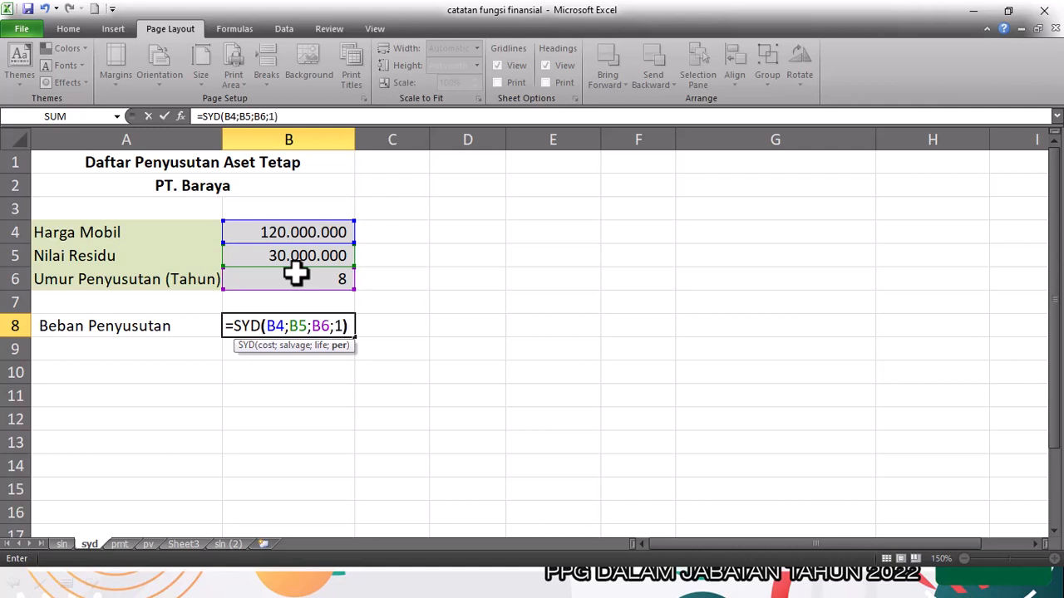
key("Return")
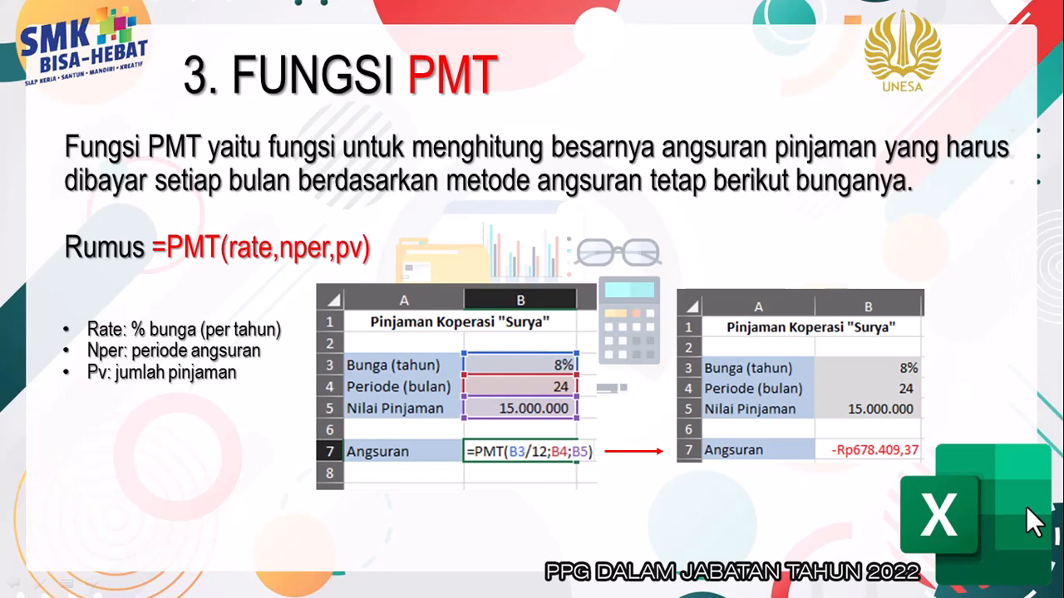
Switch from the PMT slide back to the Excel workbook catatan fungsi finansial and show its pmt sheet
key("alt+Tab")
key("alt+Tab")
key("alt+Tab")
key("alt+Tab")
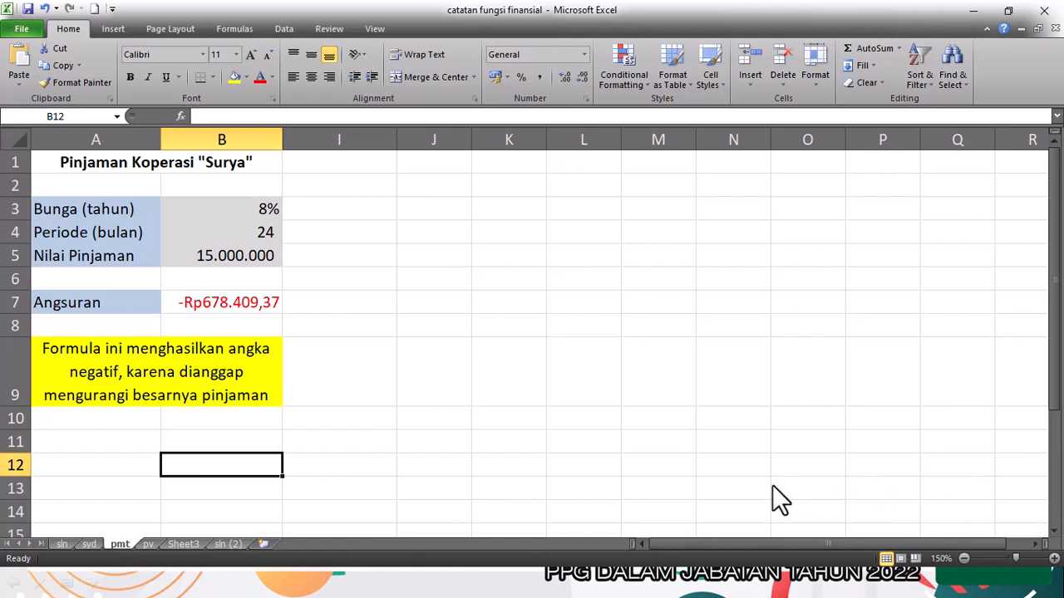
Replace the content of the Angsuran cell B7 with the formula =PMT(B3/12;B4;B5), and select the yellow note below it
left_click(263, 306)
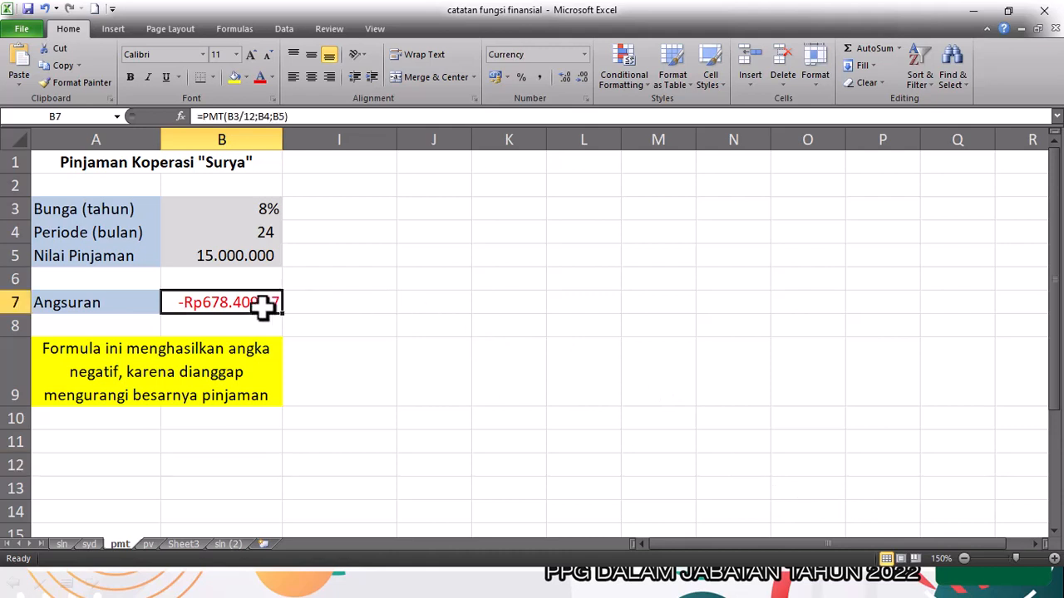
key("Delete")
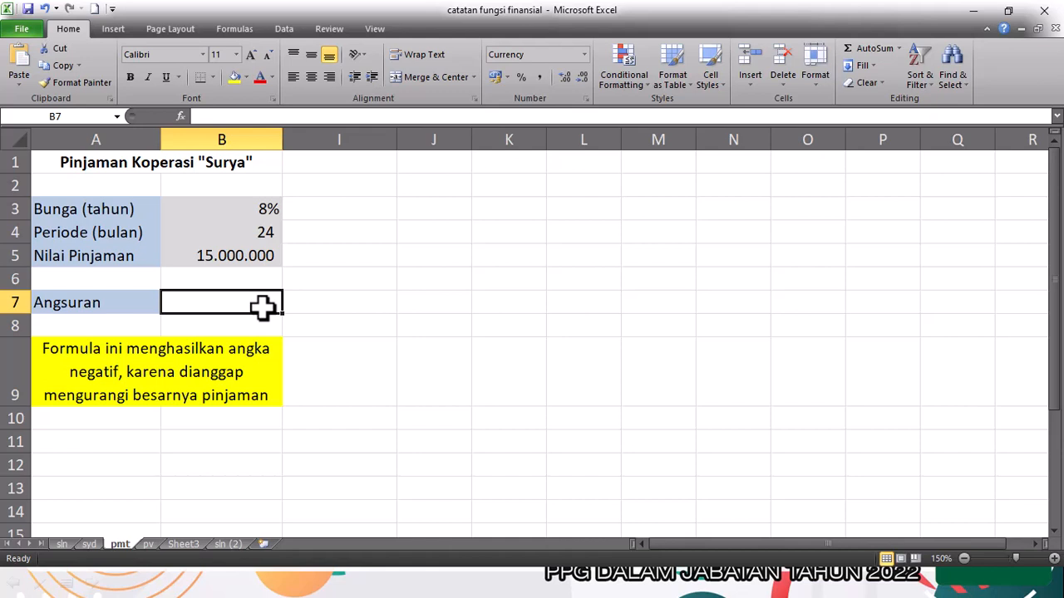
type("=pmt")
key("Tab")
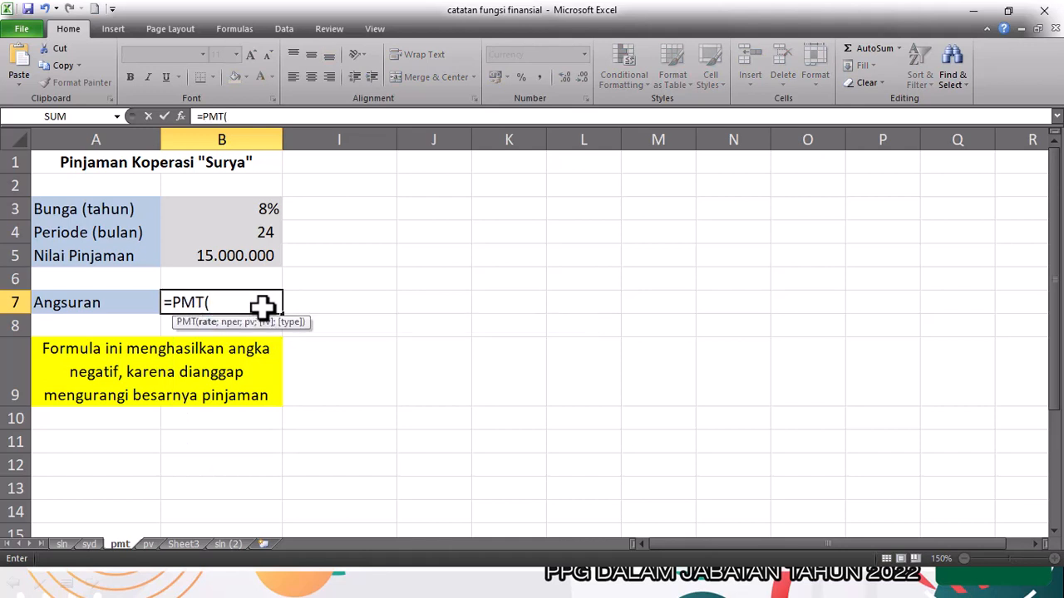
left_click(240, 210)
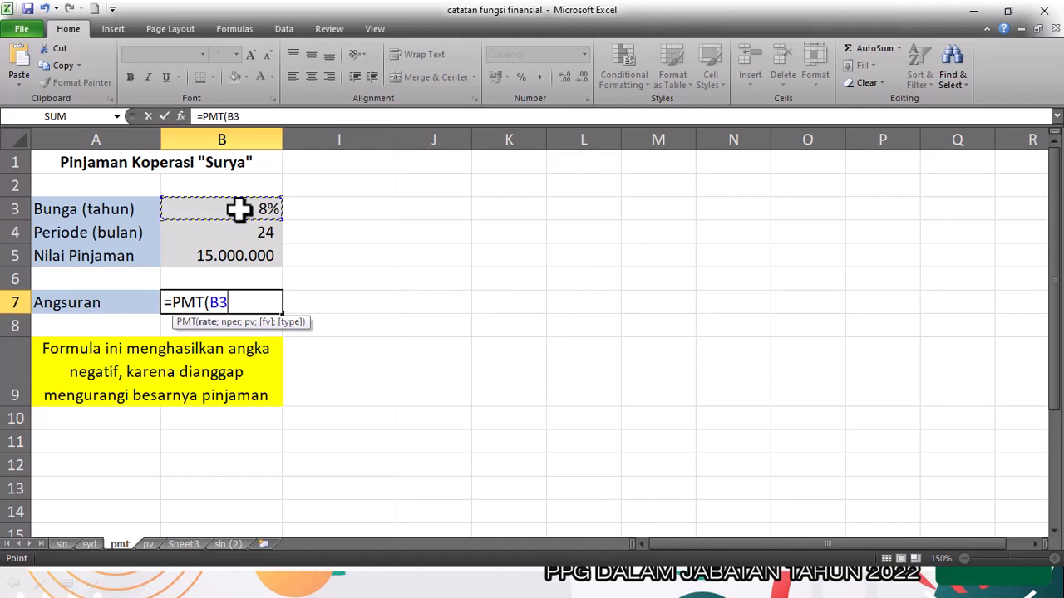
type("/12;")
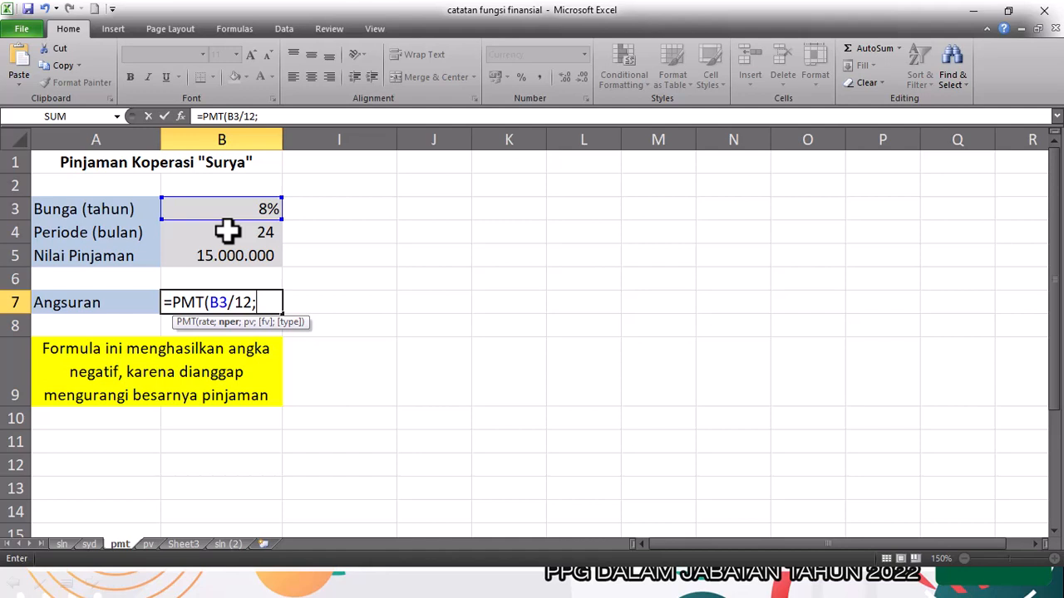
left_click(228, 232)
type(";")
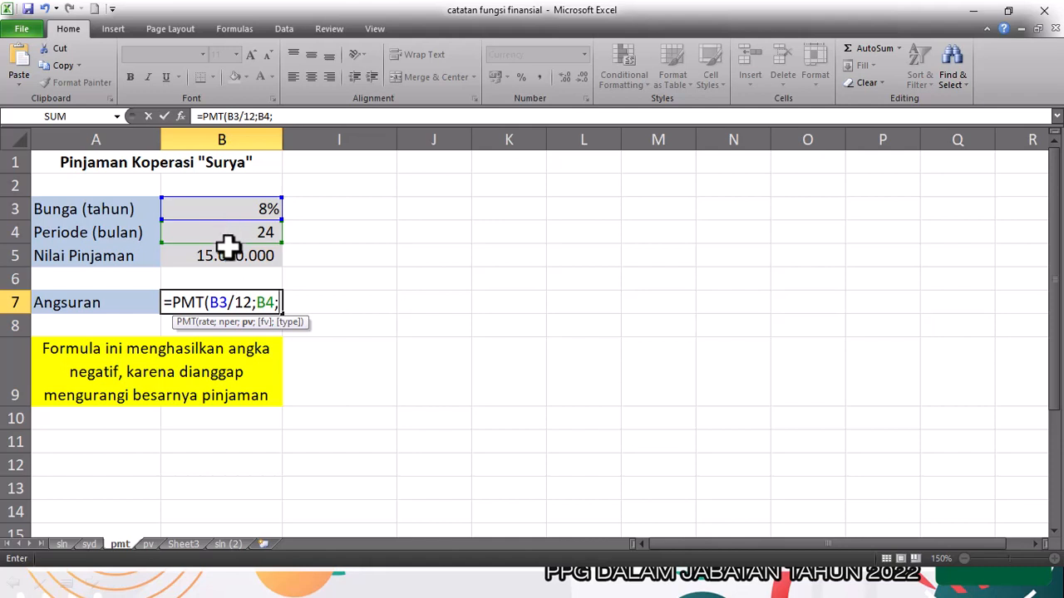
left_click(223, 258)
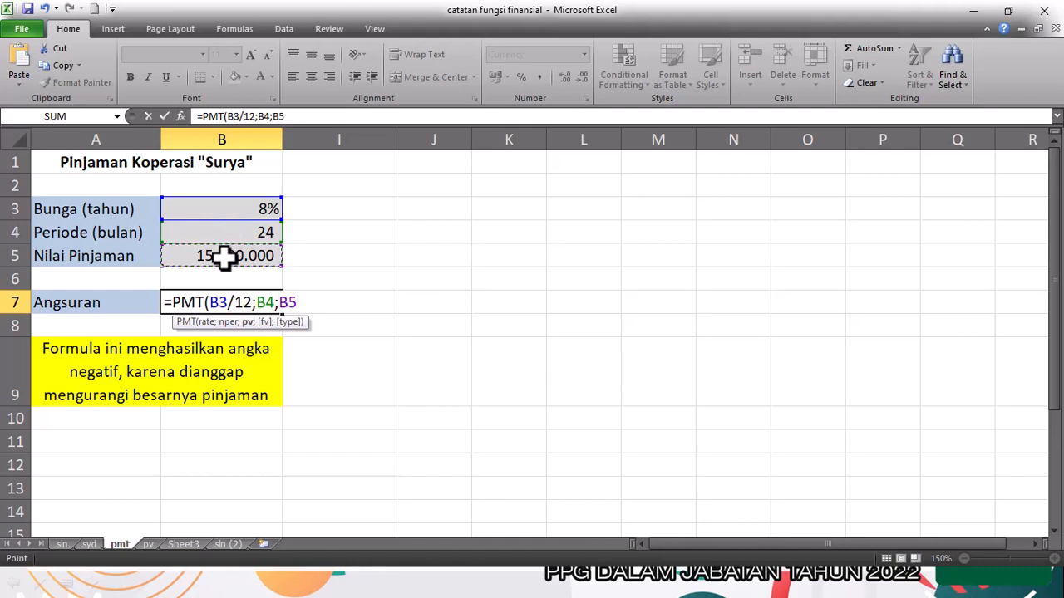
type(")")
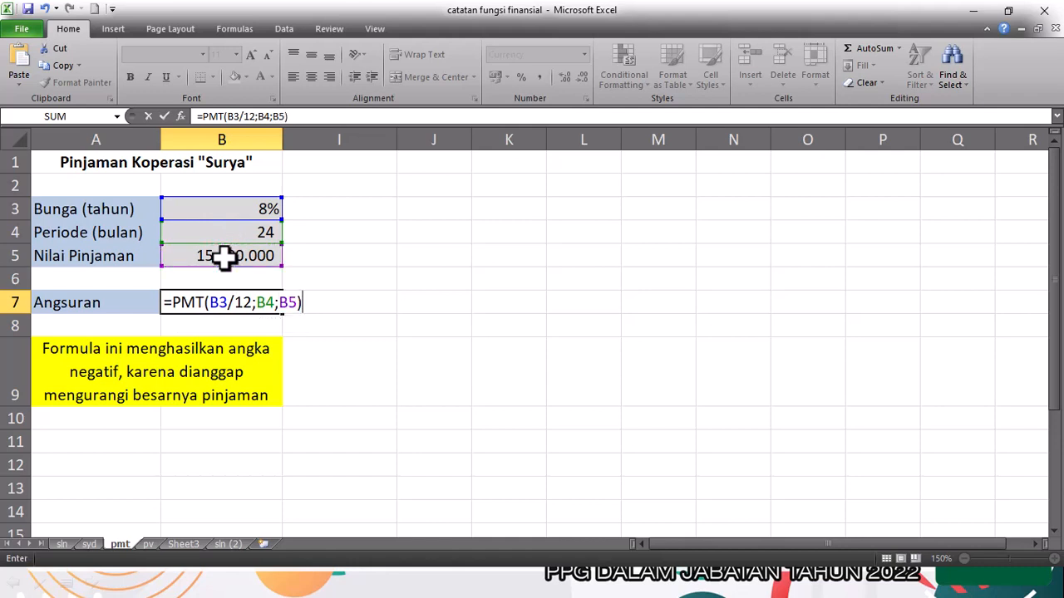
key("Return")
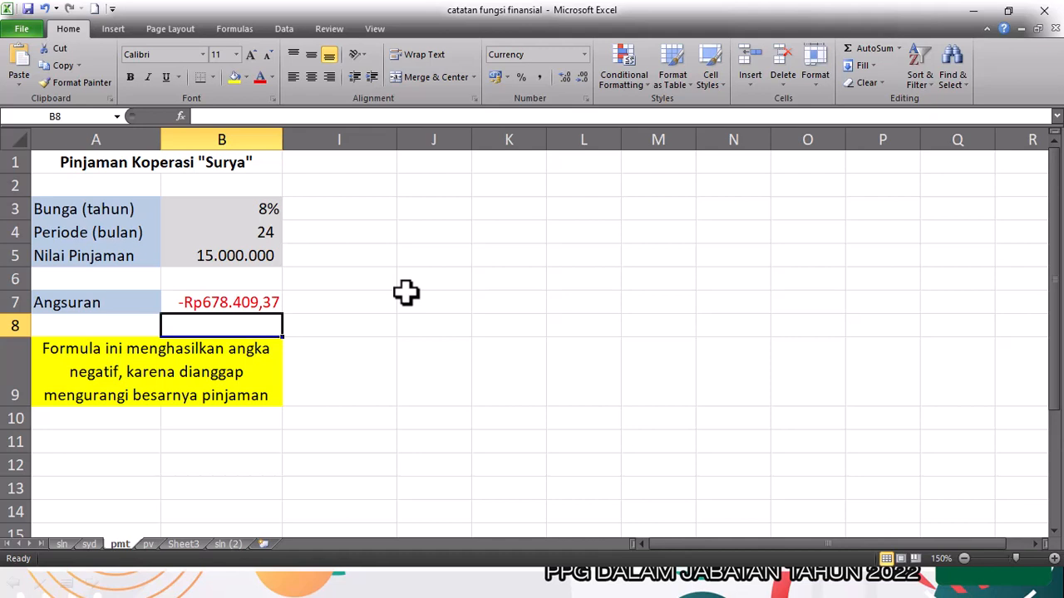
left_click(237, 366)
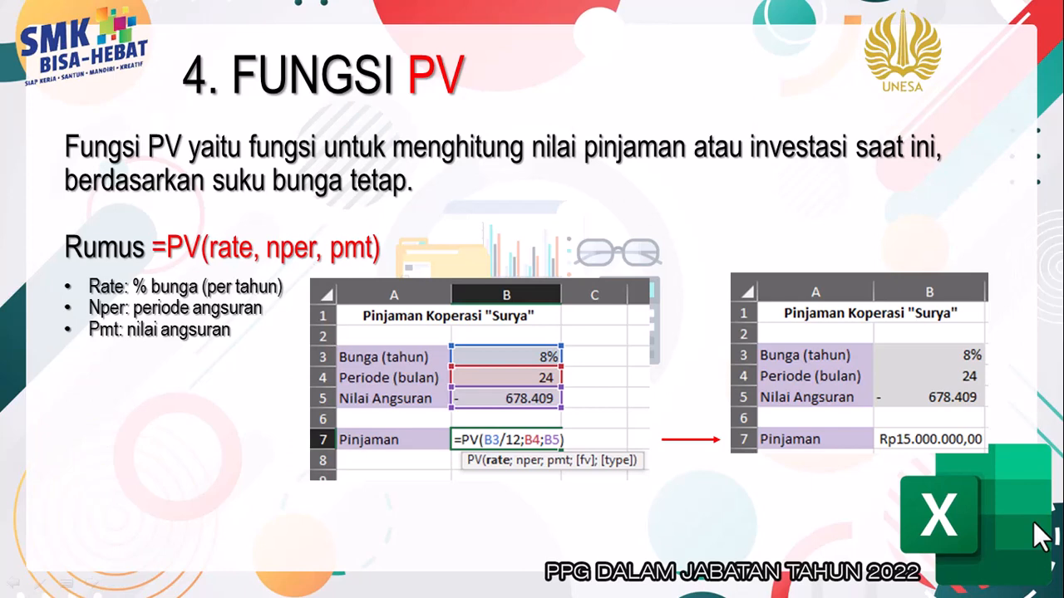
Switch from the PV slide to the Excel workbook catatan fungsi finansial and show its pv sheet
key("alt+Tab")
key("Tab")
key("Tab")
key("Tab")
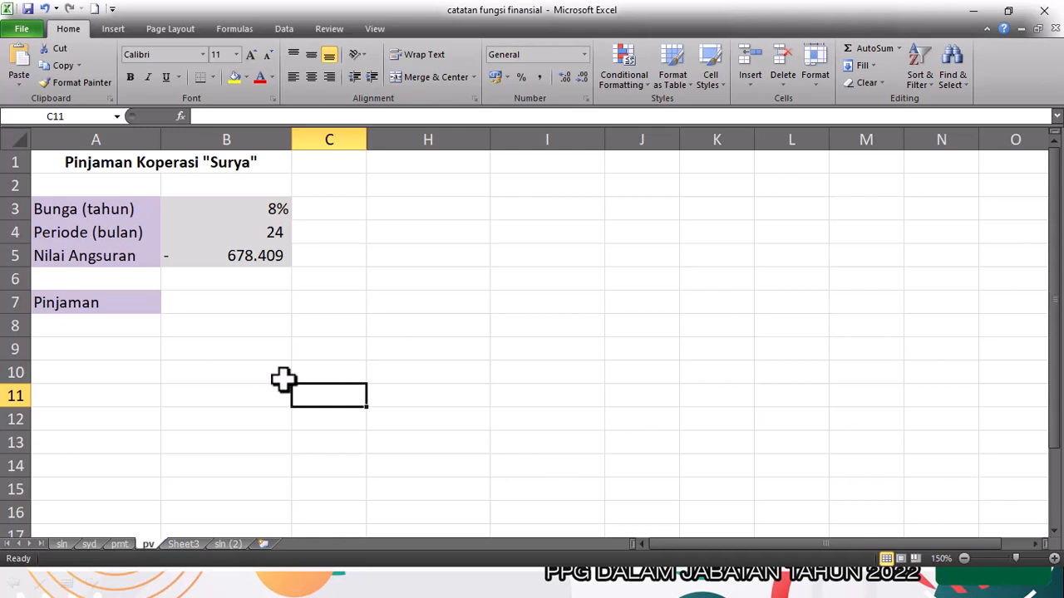
Enter the formula =PV(B3/12;B4;B5) in the Pinjaman cell B7 to calculate the loan amount
left_click(243, 309)
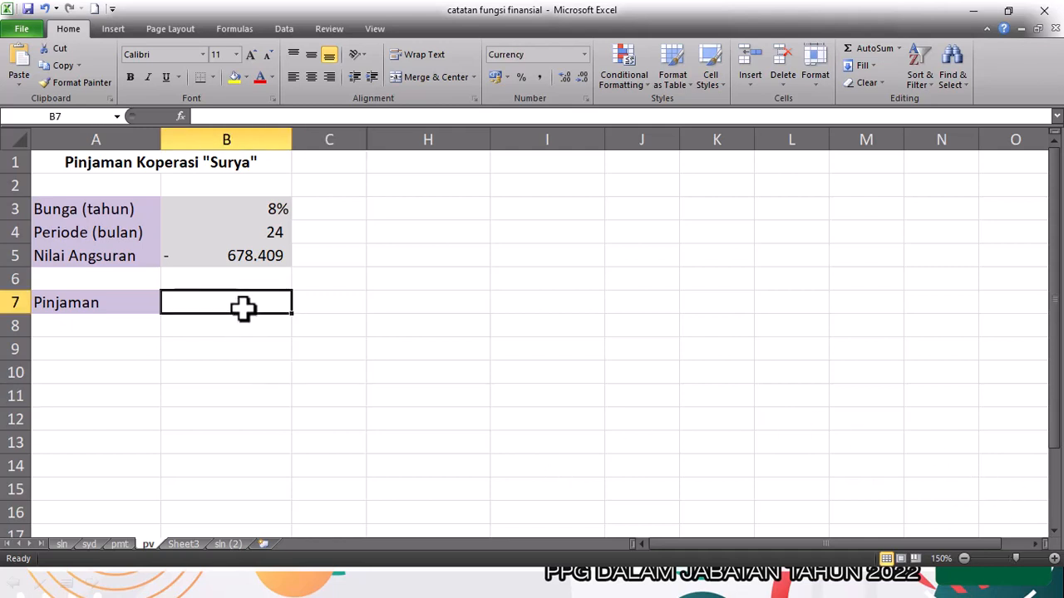
type("=")
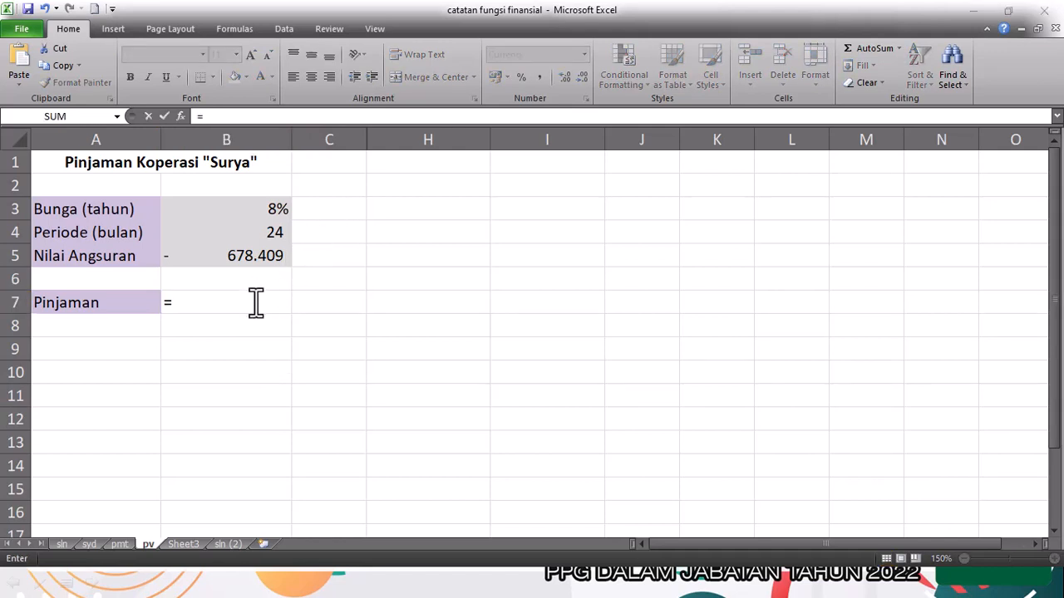
left_click(256, 304)
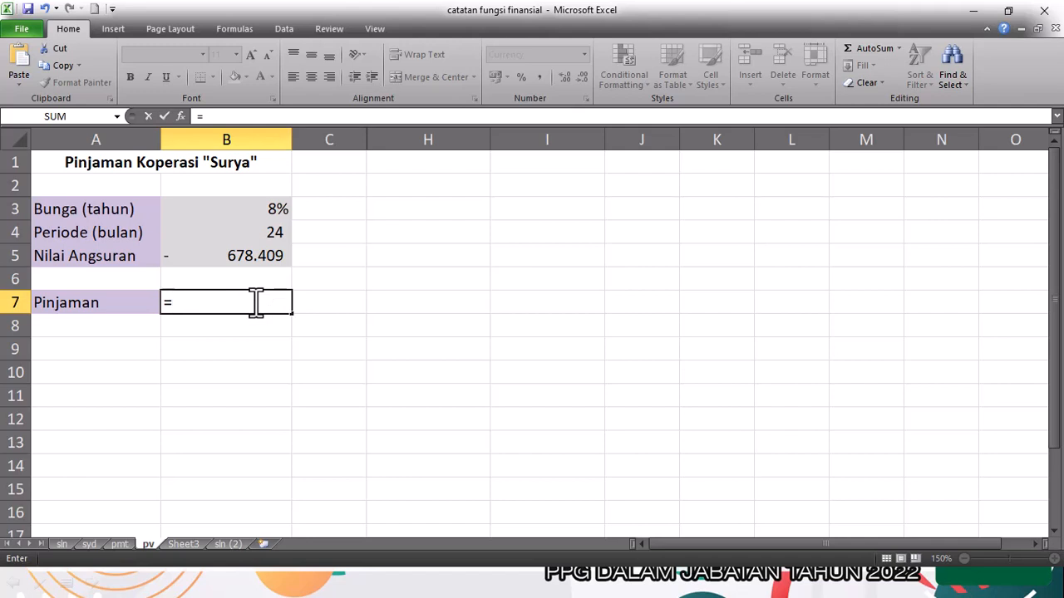
type("pv")
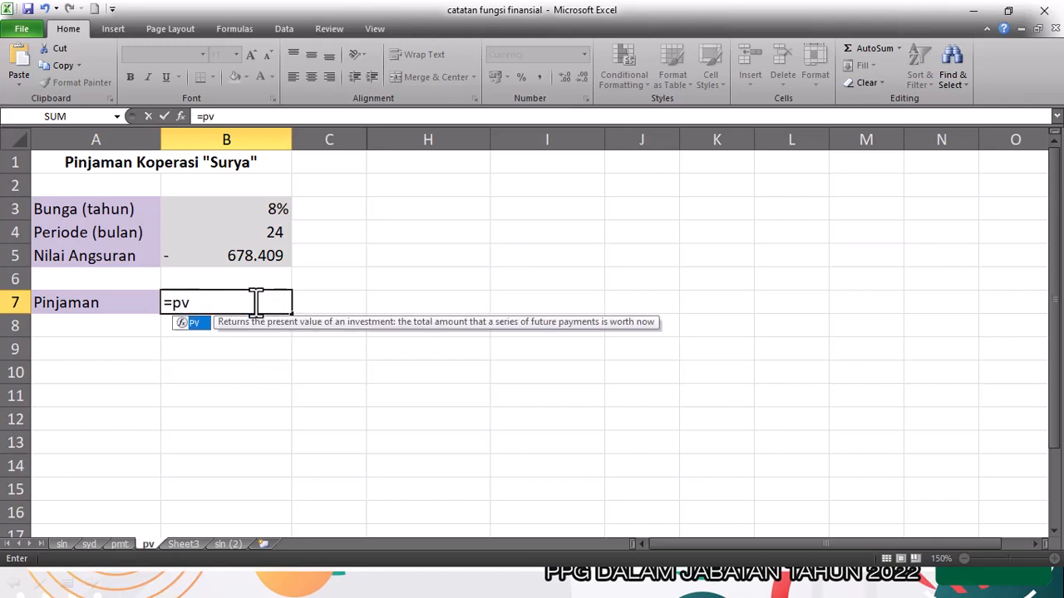
key("Tab")
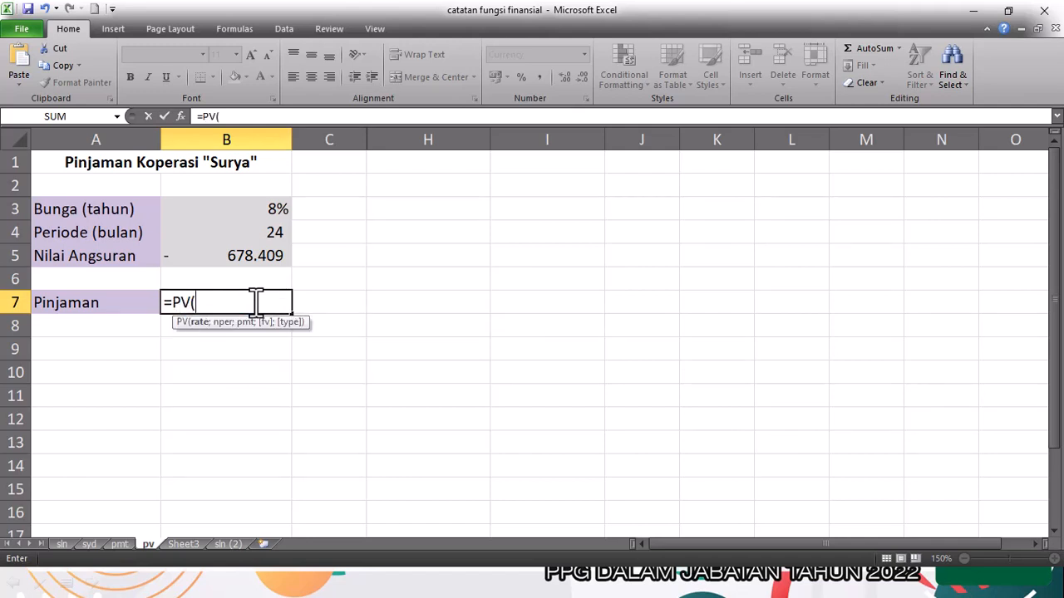
left_click(244, 209)
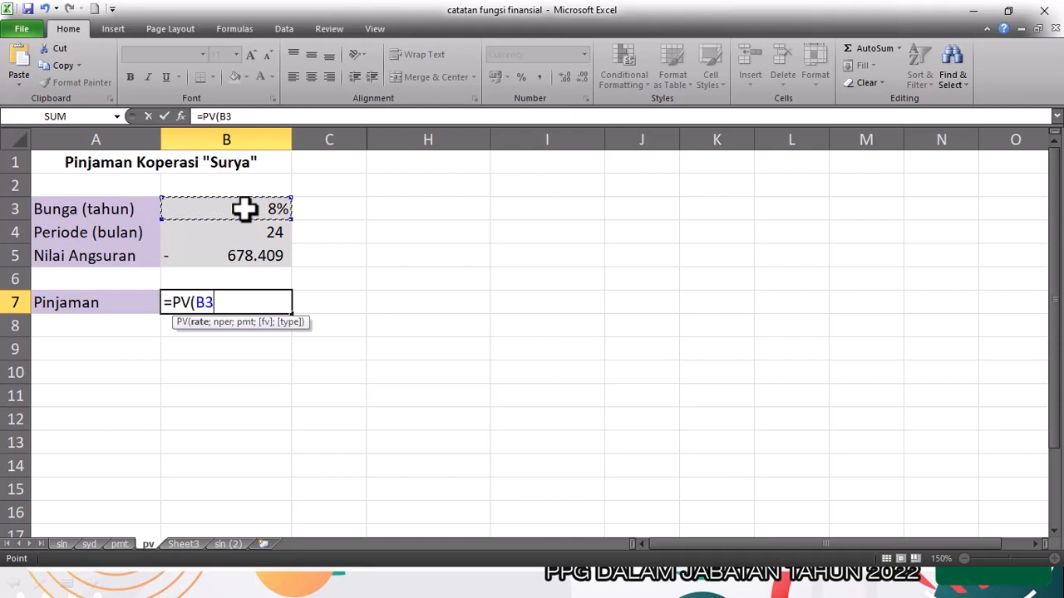
type("/12;")
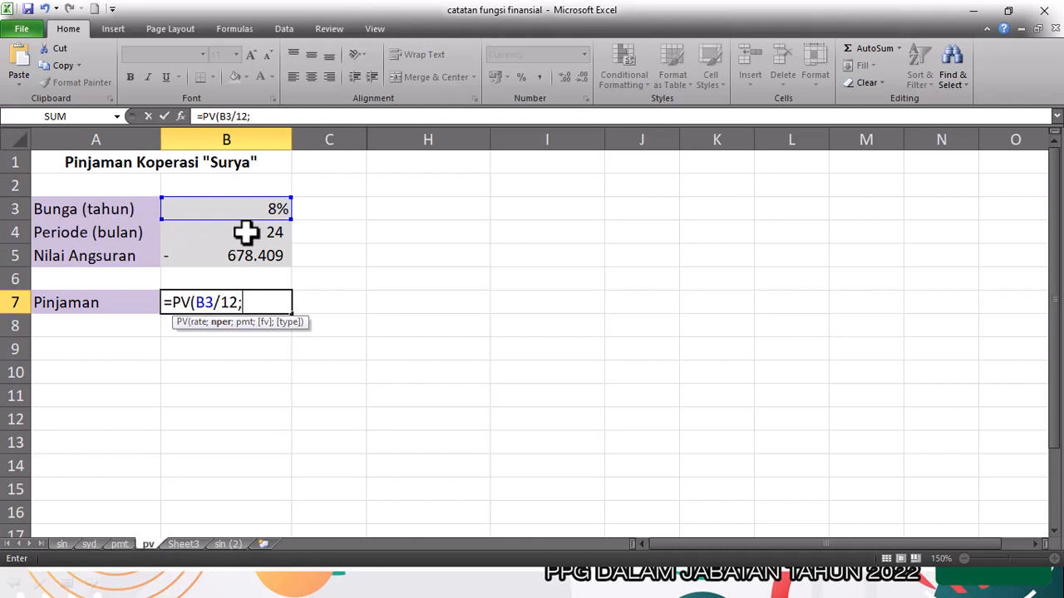
left_click(245, 232)
type(";")
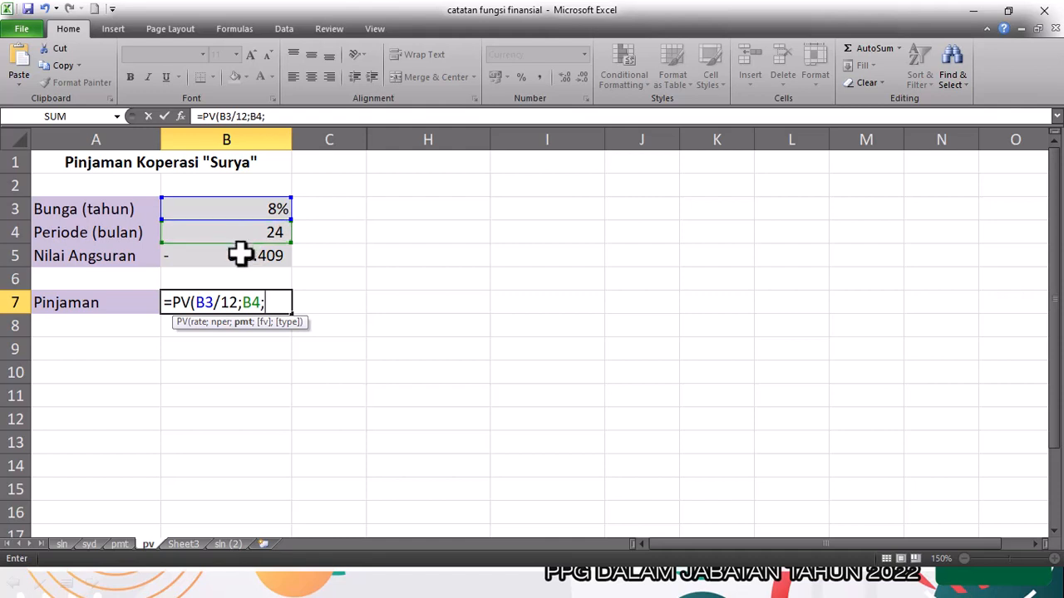
left_click(240, 255)
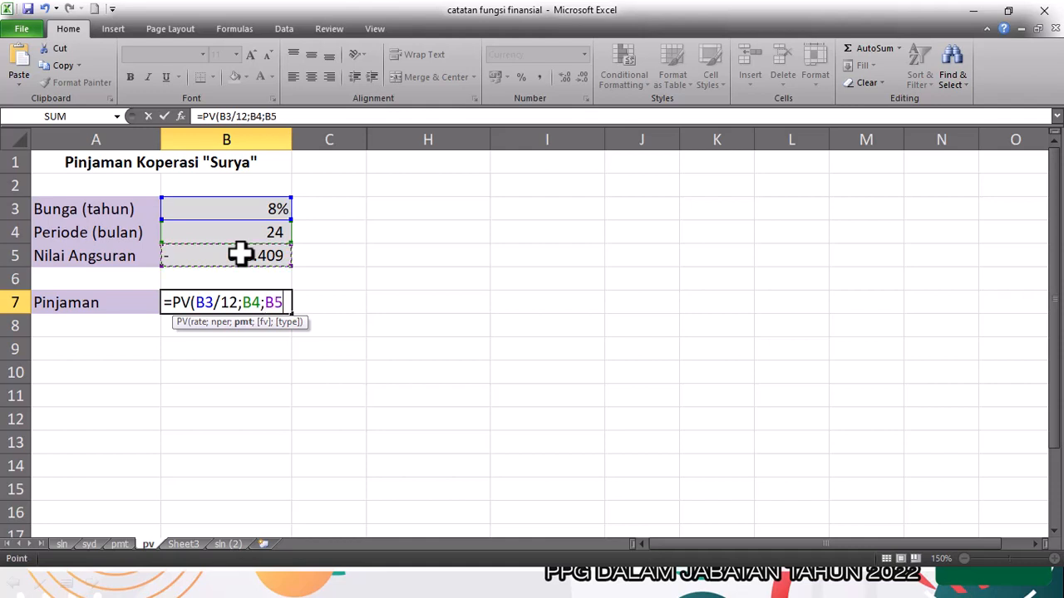
type(")")
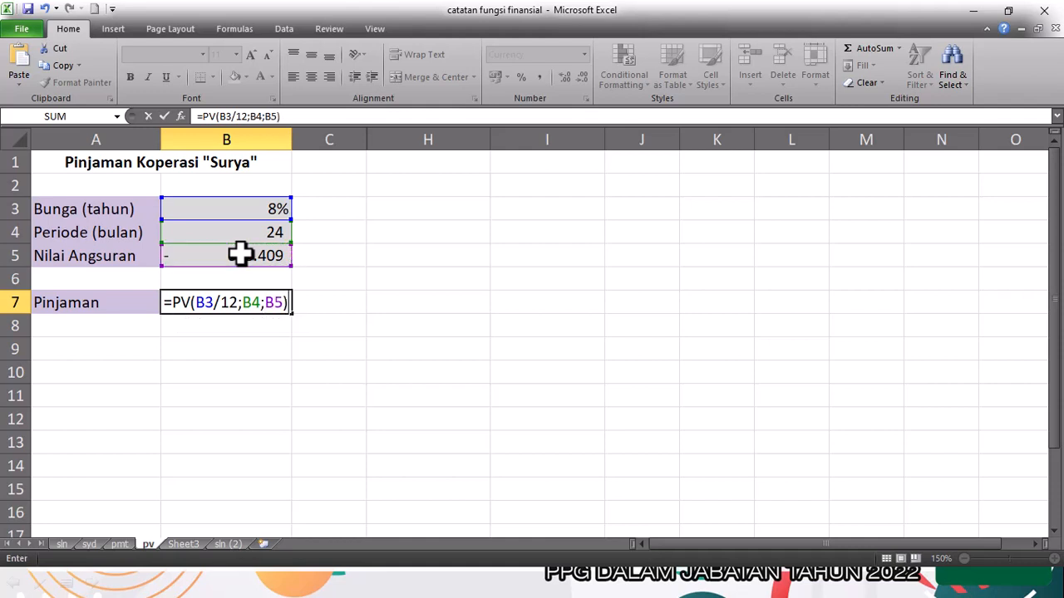
key("Return")
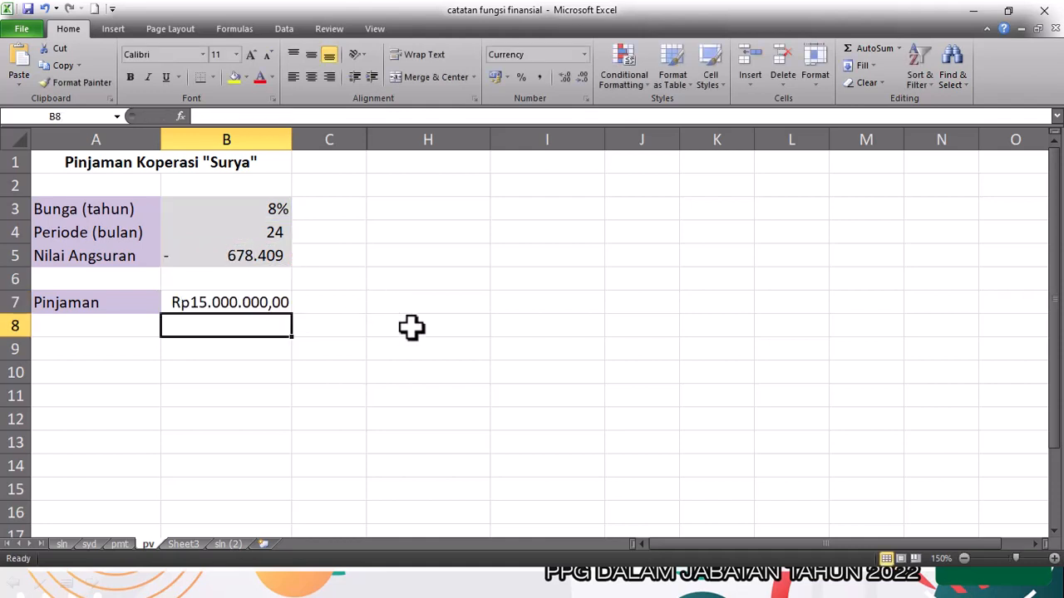